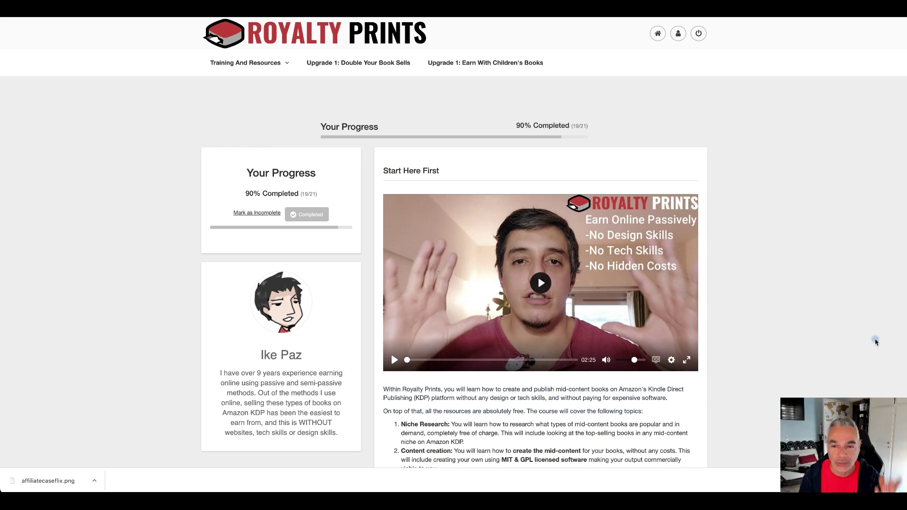
scroll(770, 331, down, 3)
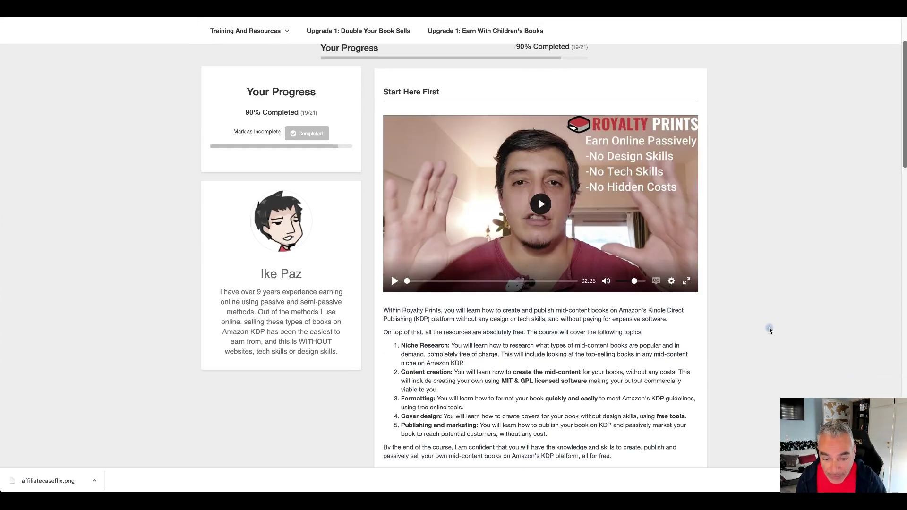
scroll(770, 330, down, 3)
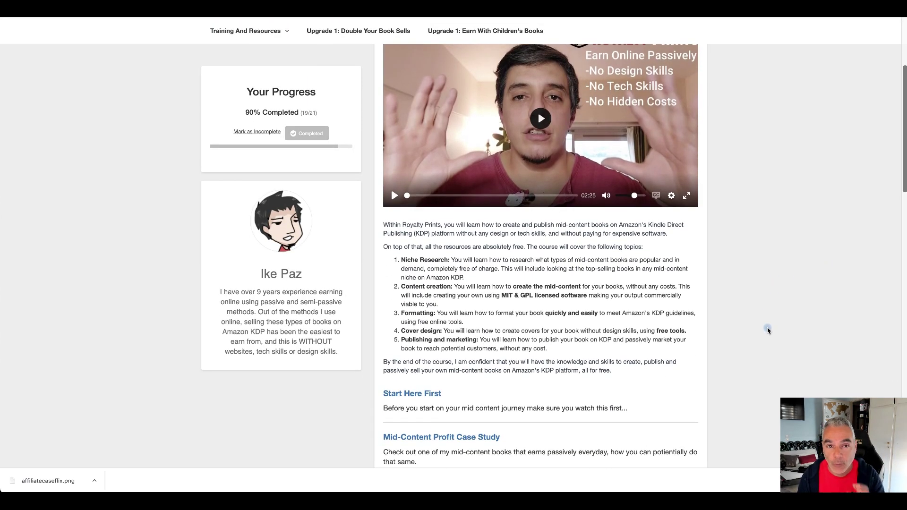
scroll(768, 331, down, 2)
scroll(767, 330, down, 3)
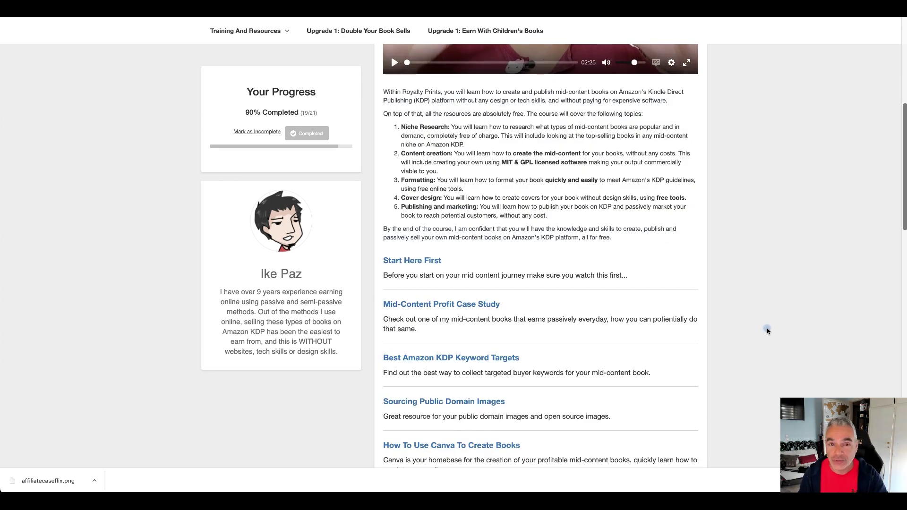
scroll(767, 331, down, 4)
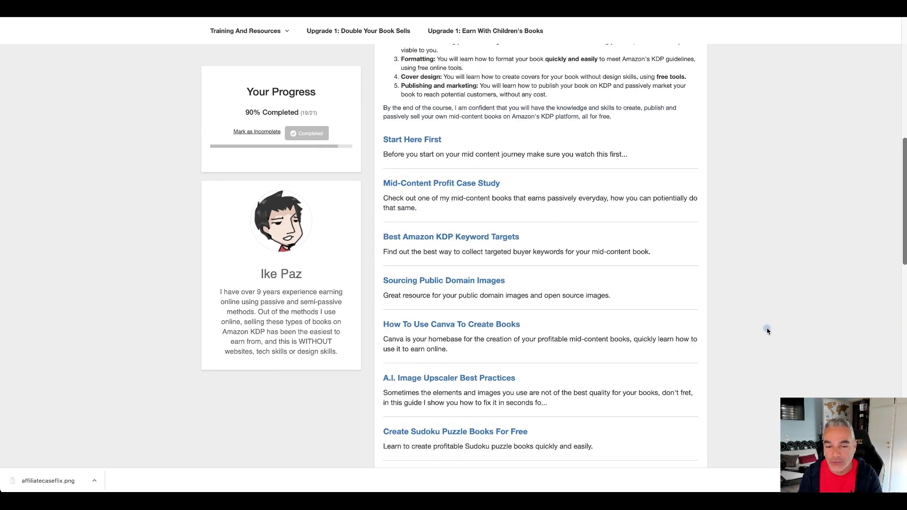
scroll(767, 330, down, 2)
scroll(767, 330, down, 2)
scroll(768, 331, down, 4)
scroll(767, 330, down, 3)
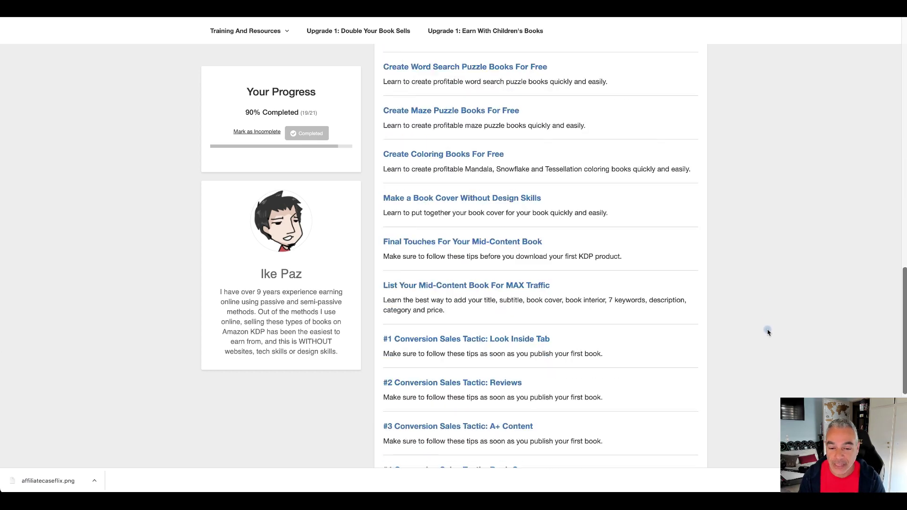
scroll(768, 331, down, 2)
scroll(768, 332, down, 4)
scroll(768, 331, down, 1)
scroll(768, 332, down, 1)
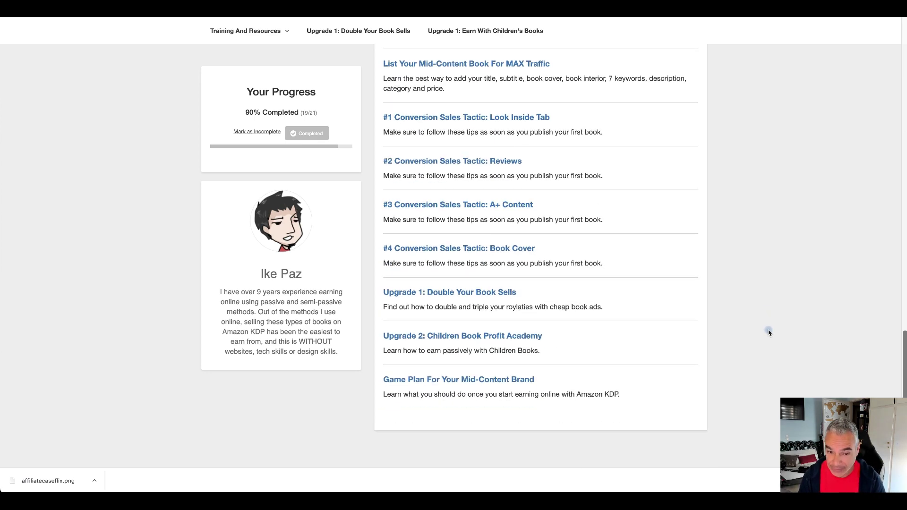
scroll(768, 329, up, 5)
scroll(768, 329, up, 5)
scroll(768, 329, up, 2)
scroll(768, 330, up, 4)
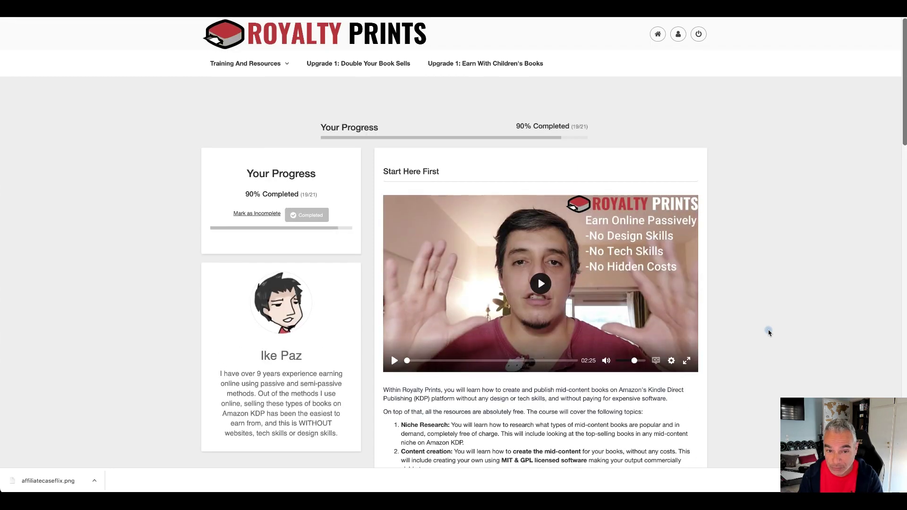
scroll(768, 330, down, 2)
scroll(768, 329, down, 1)
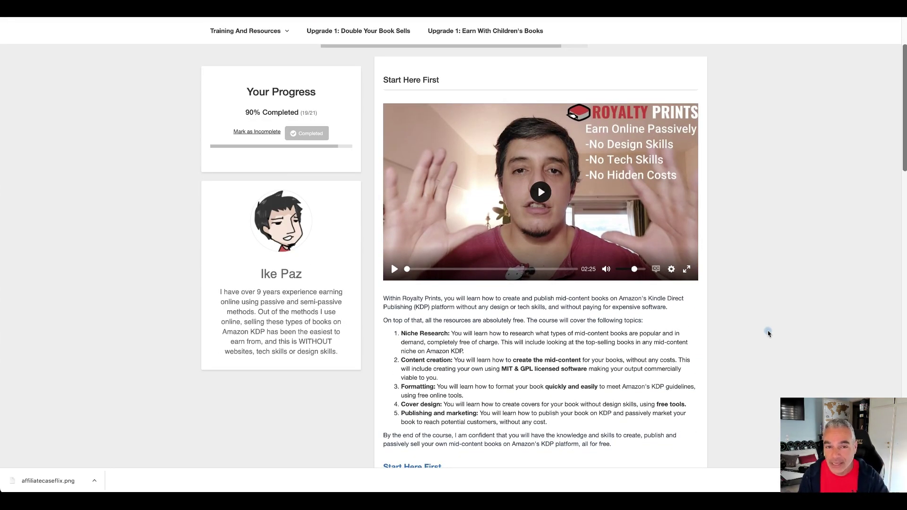
scroll(768, 334, down, 1)
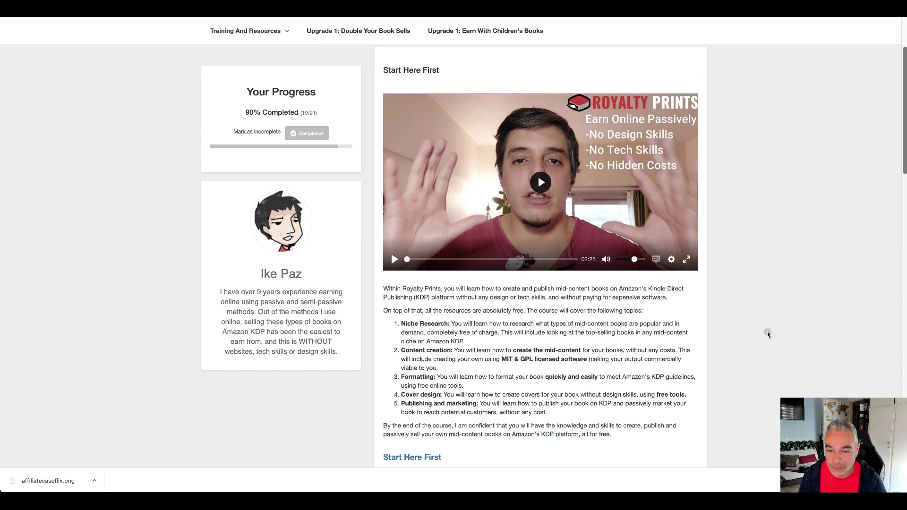
drag(383, 290, 388, 291)
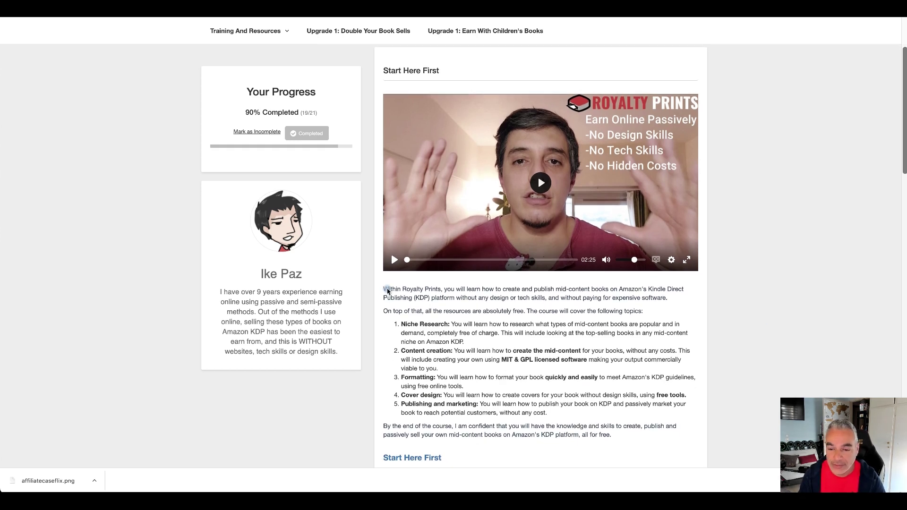
click(435, 295)
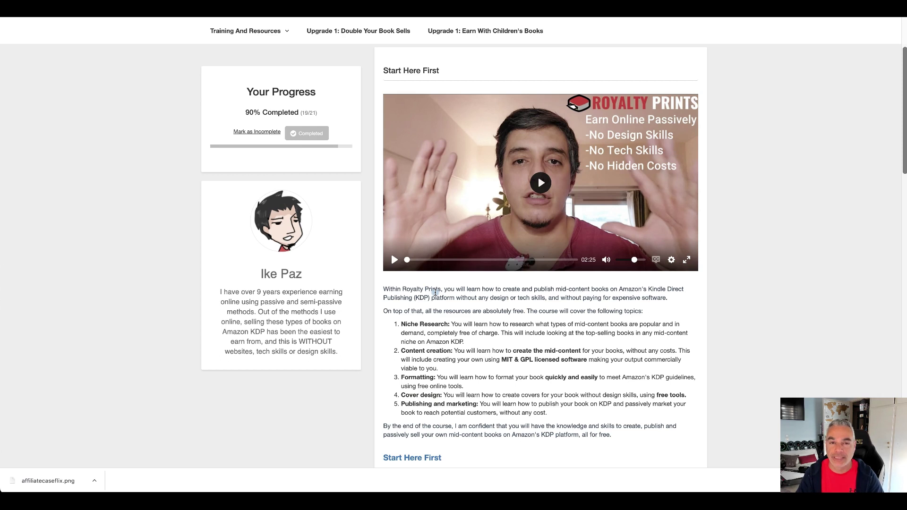
triple_click(589, 295)
Search Bing for 'mid-content books' and keep the current search engine
drag(556, 289, 613, 289)
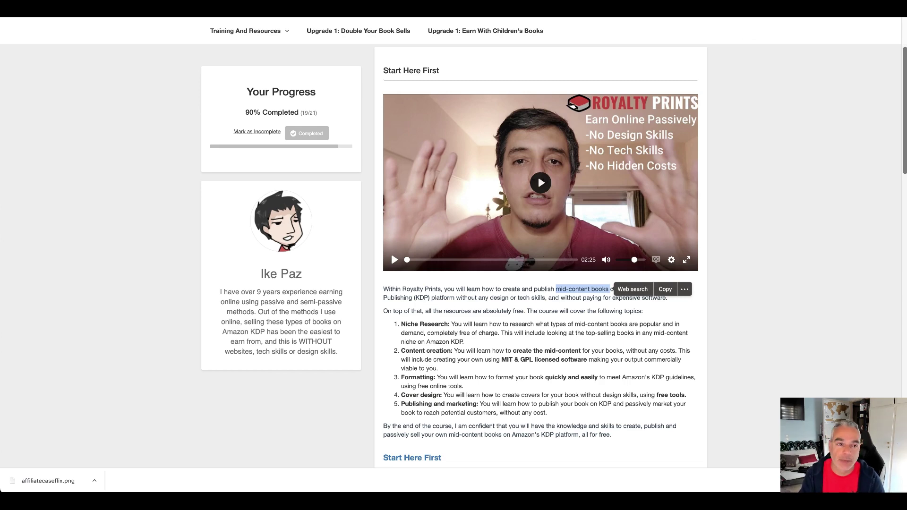
key(ctrl+t)
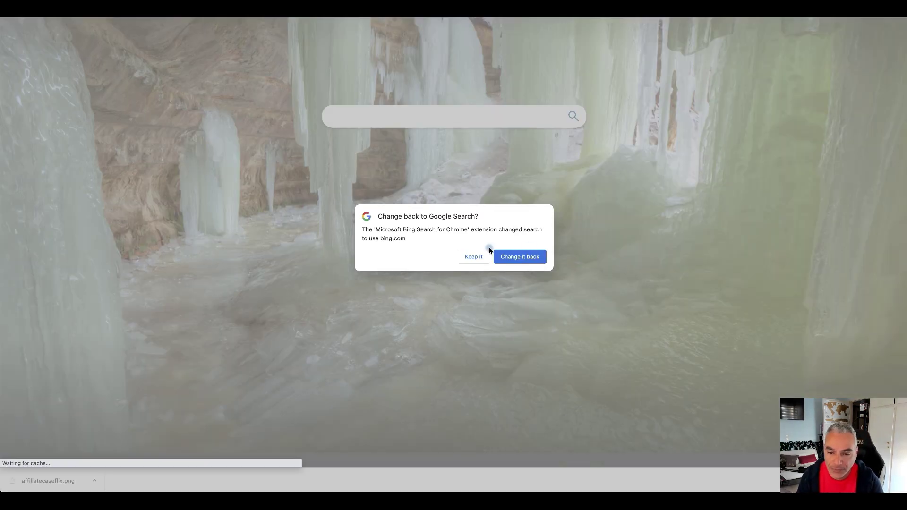
click(474, 257)
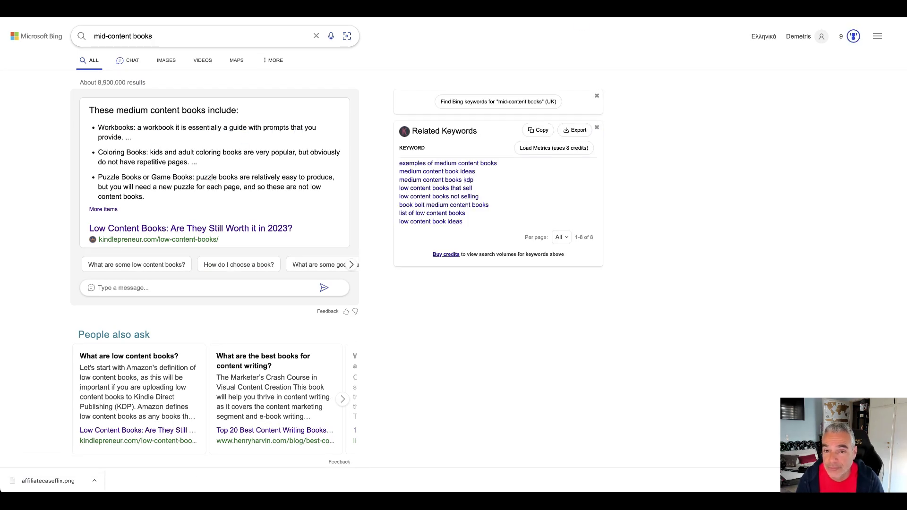
Return to the course, open the Mid-Content Profit Case Study lesson and its Facebook group link
key(ctrl+Tab)
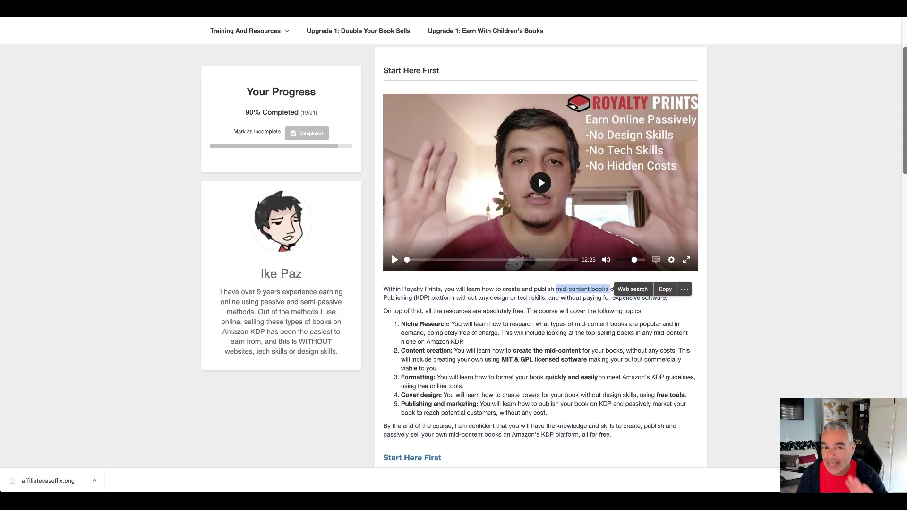
scroll(531, 241, down, 3)
scroll(531, 241, down, 2)
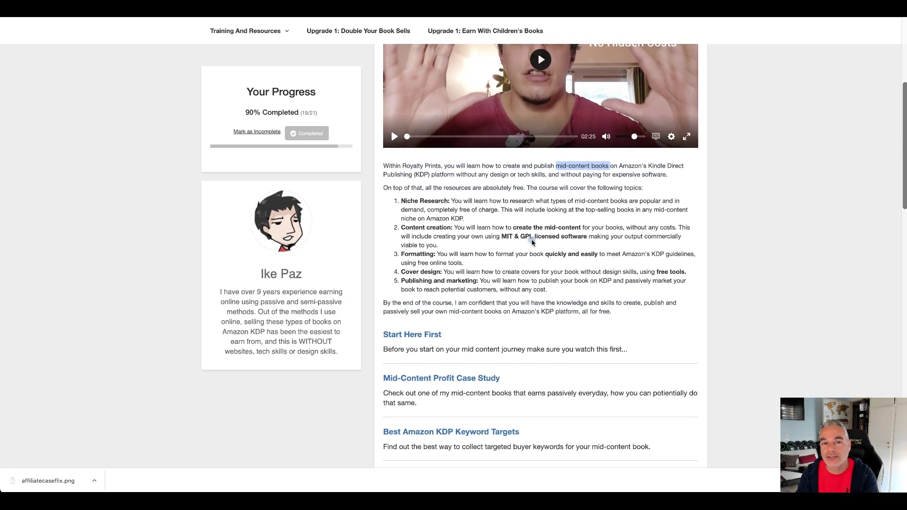
scroll(532, 242, down, 2)
scroll(532, 241, down, 2)
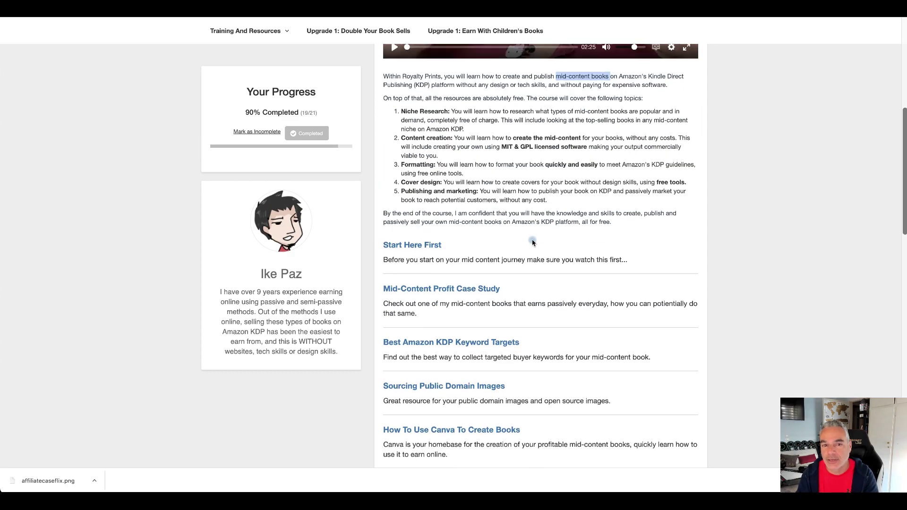
scroll(532, 241, down, 3)
scroll(532, 242, up, 5)
scroll(532, 241, up, 2)
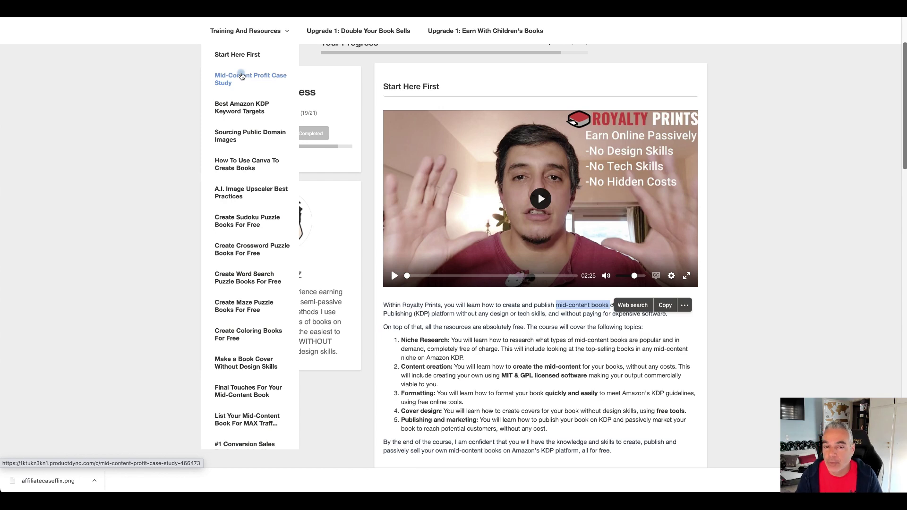
click(242, 75)
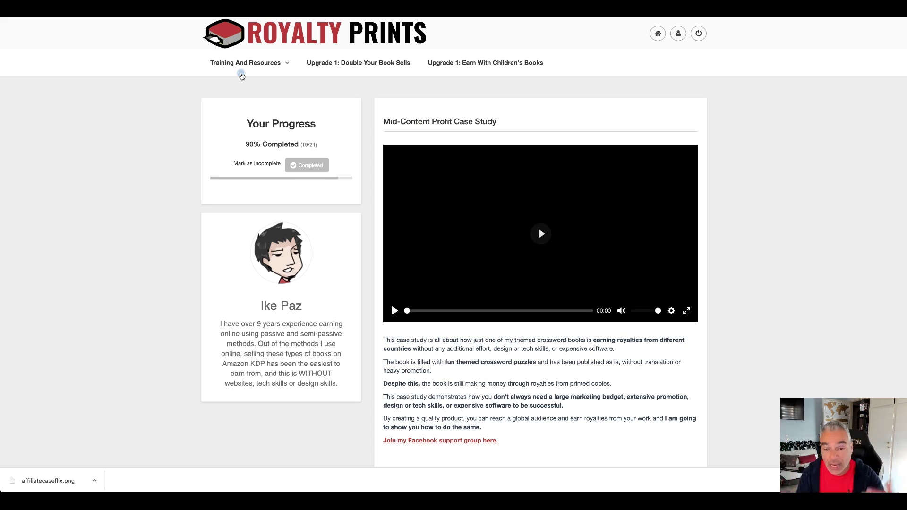
scroll(525, 294, down, 2)
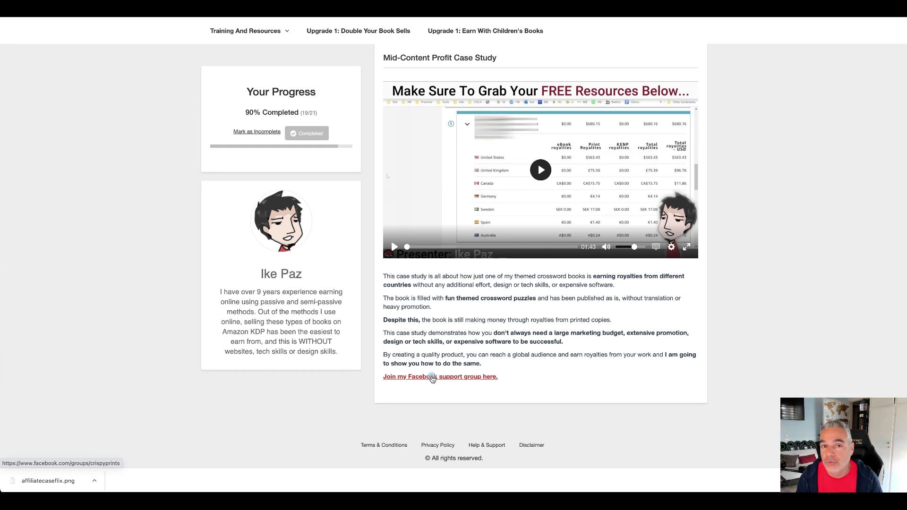
click(432, 378)
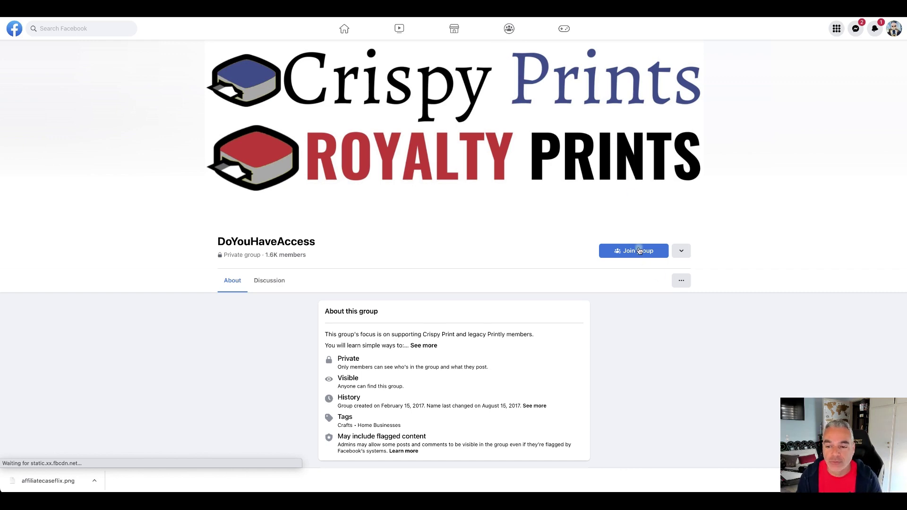
Send a join request to the DoYouHaveAccess Facebook support group
click(638, 250)
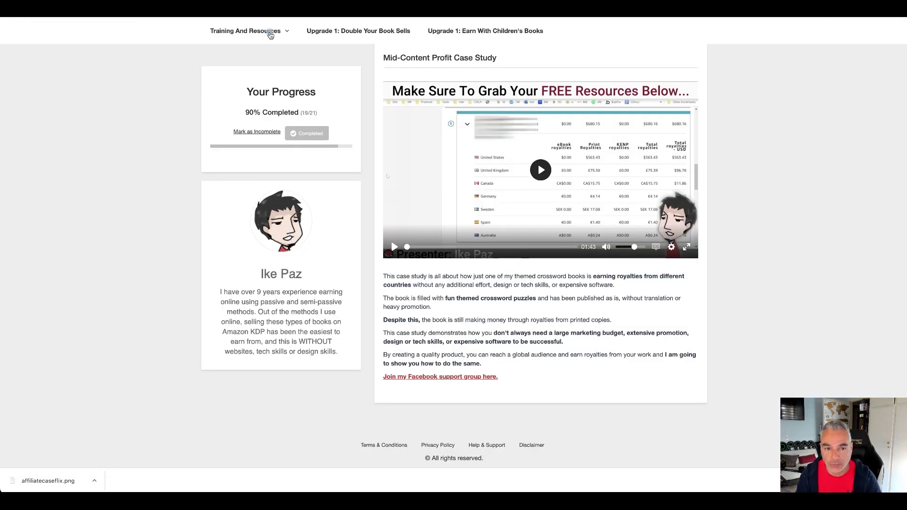
click(244, 31)
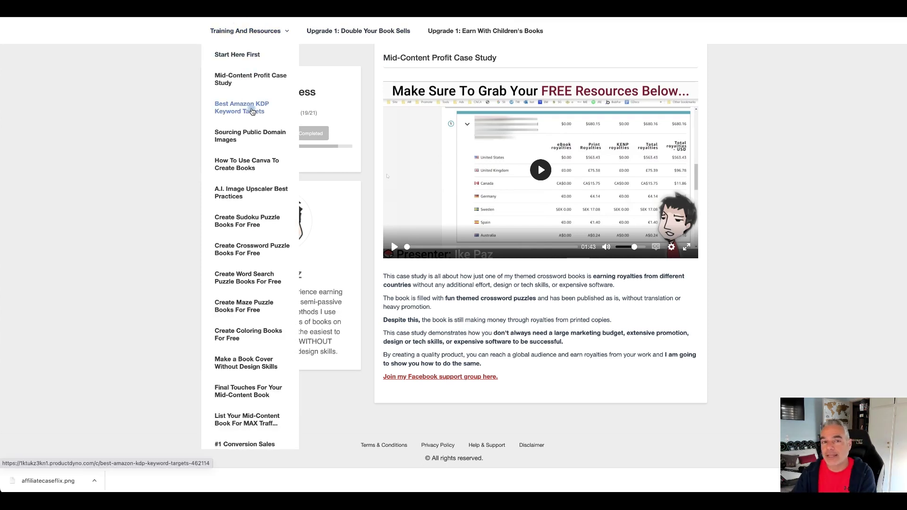
Open the Best Amazon KDP Keyword Targets lesson from the Training And Resources menu
click(251, 110)
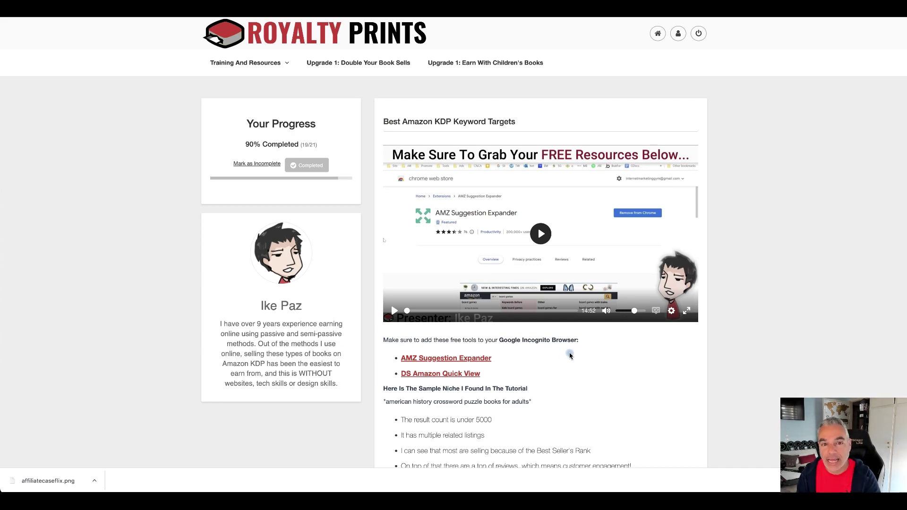
scroll(582, 356, down, 2)
scroll(583, 356, down, 2)
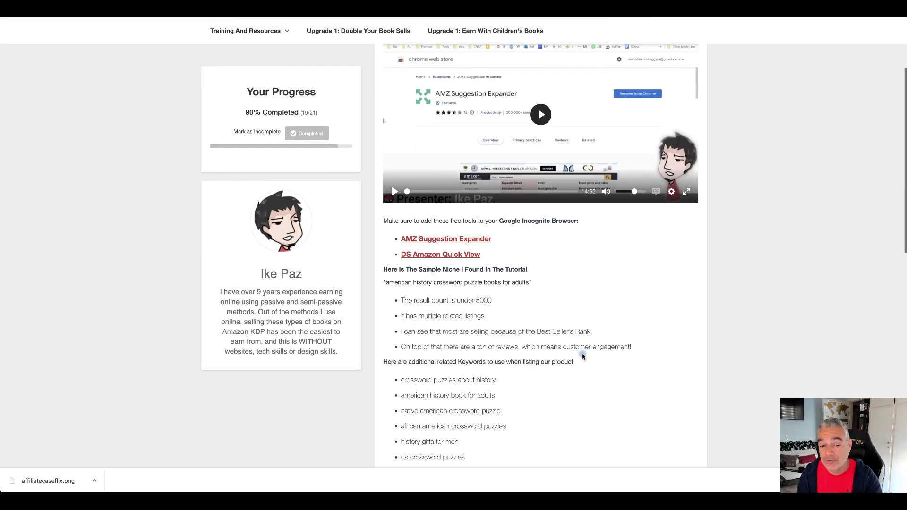
scroll(582, 355, down, 2)
scroll(427, 194, down, 4)
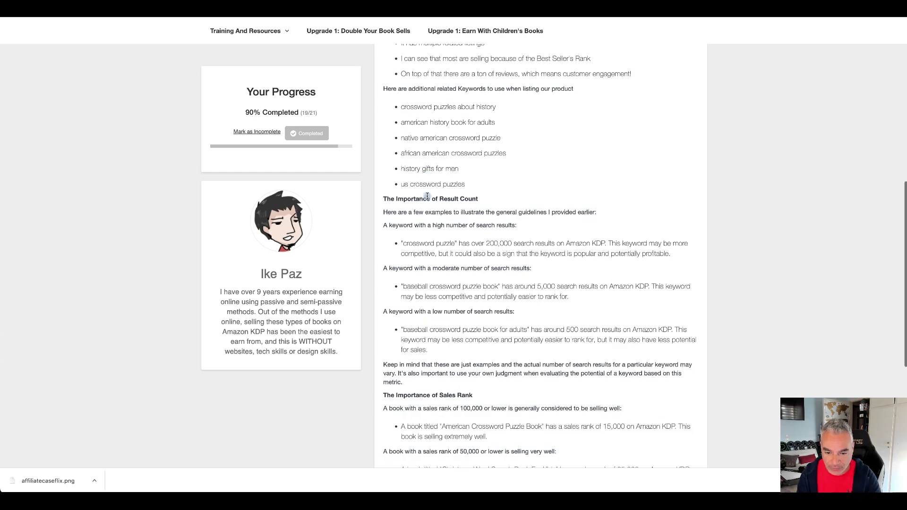
scroll(428, 195, down, 2)
scroll(428, 195, up, 10)
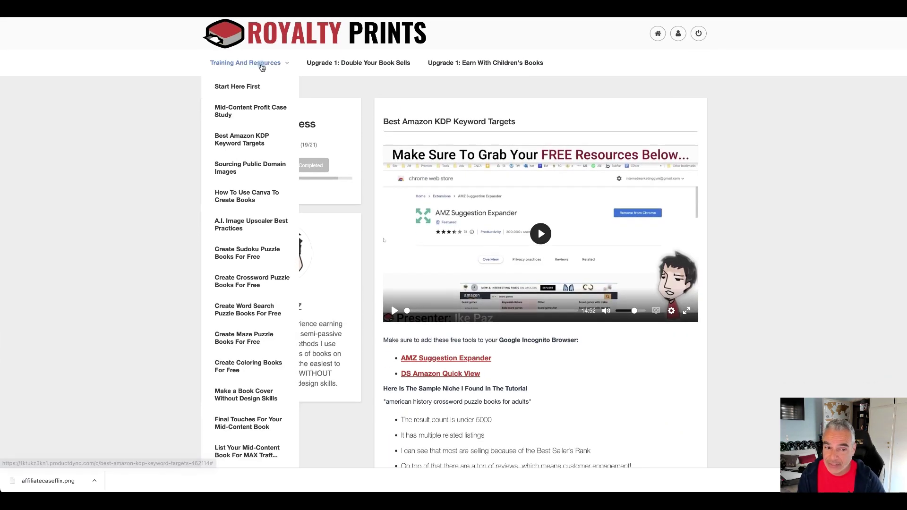
Visit the Sourcing Public Domain Images and How To Use Canva To Create Books lessons, then try the cover design lesson
click(247, 167)
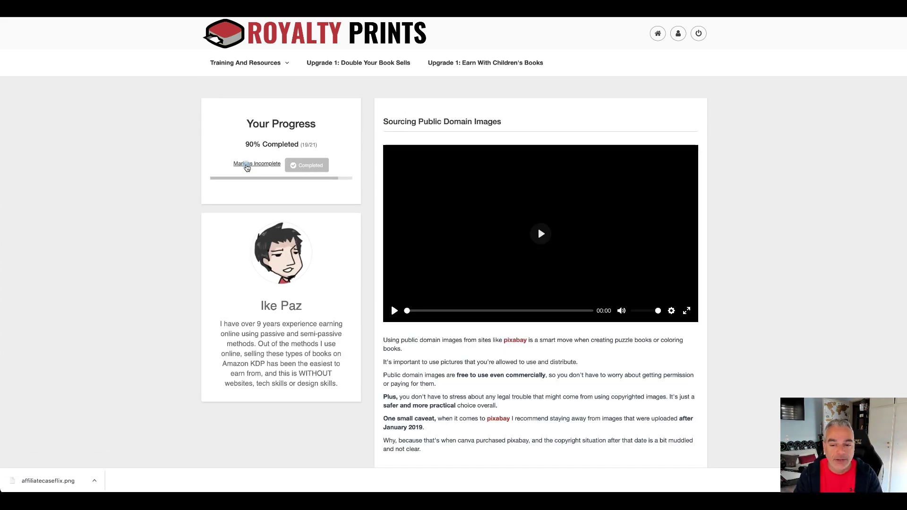
scroll(515, 277, down, 3)
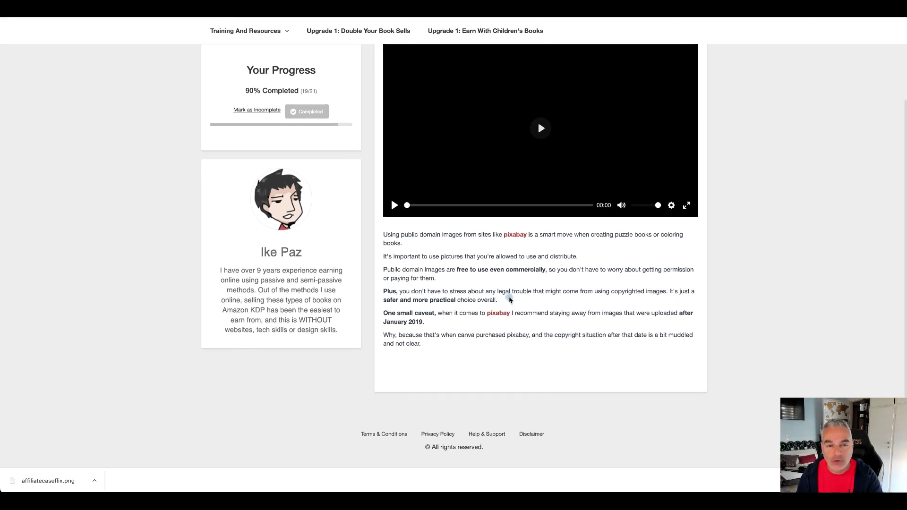
scroll(508, 297, up, 4)
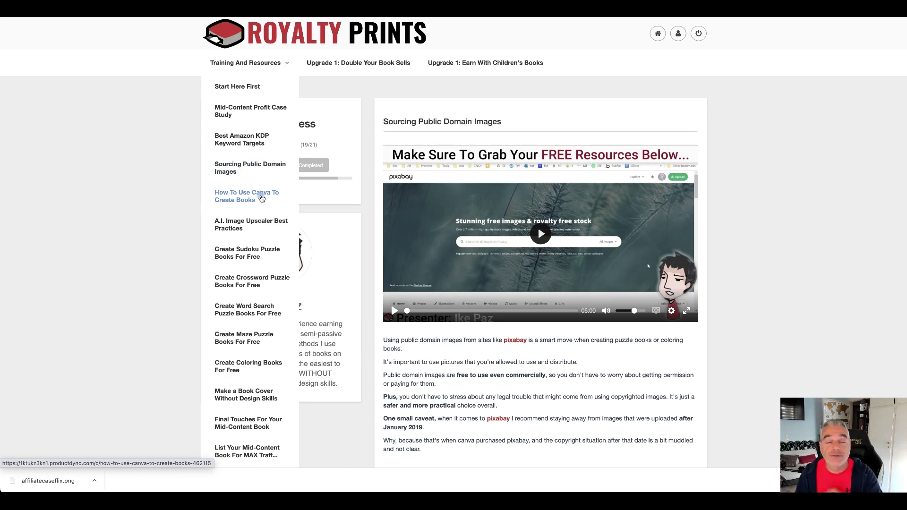
click(261, 198)
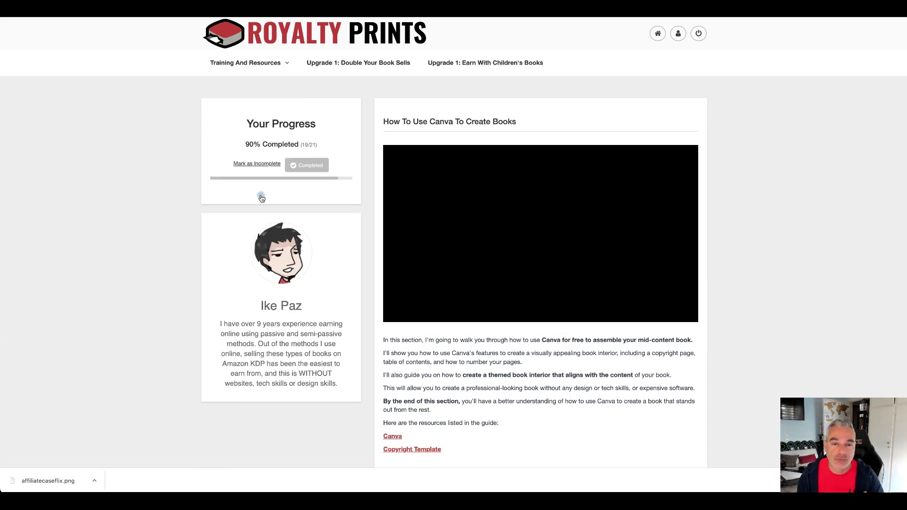
click(245, 63)
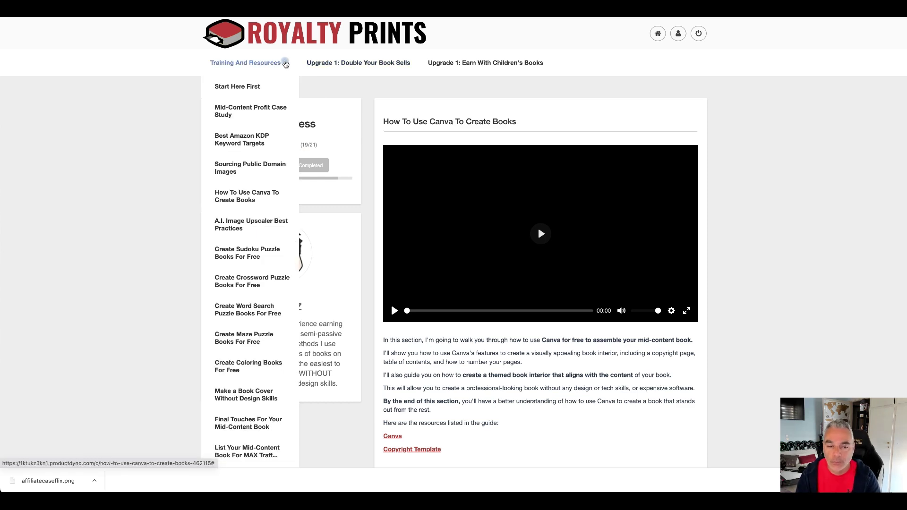
scroll(258, 253, down, 1)
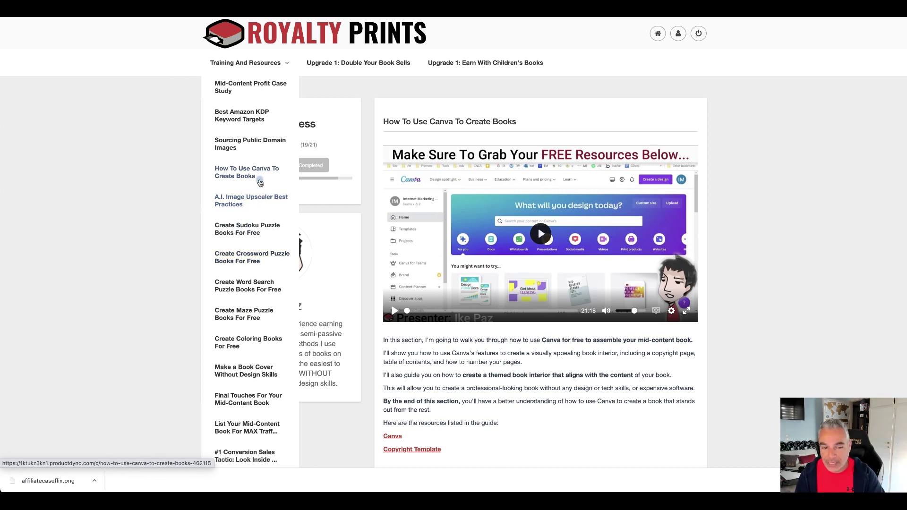
scroll(255, 241, down, 2)
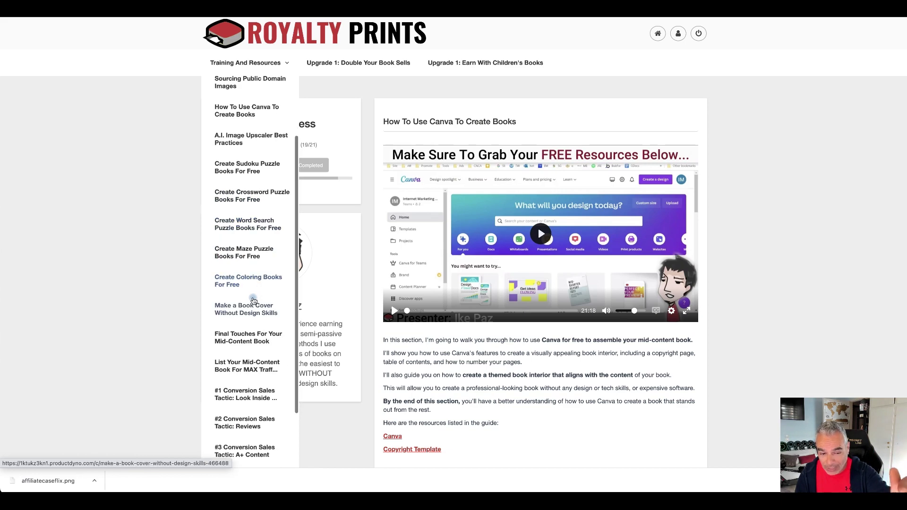
scroll(253, 298, down, 2)
scroll(252, 299, down, 2)
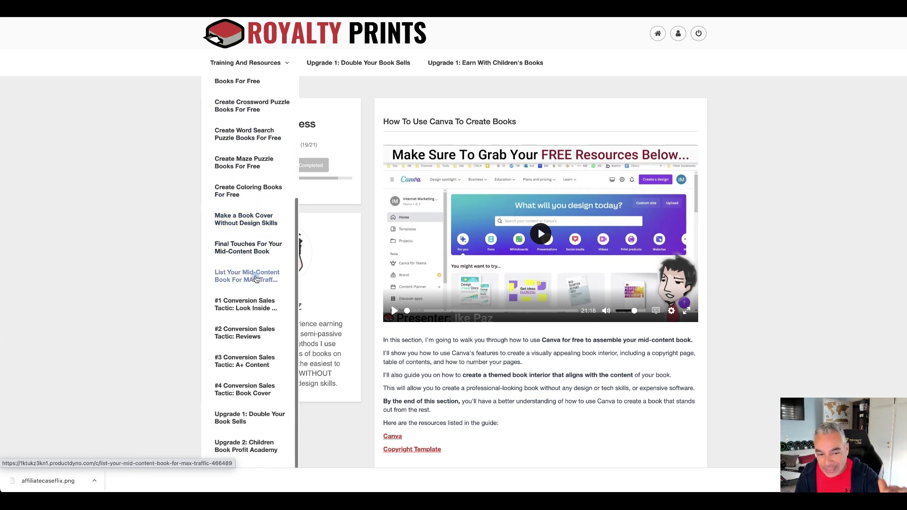
scroll(256, 277, down, 1)
scroll(255, 340, down, 3)
scroll(255, 375, up, 1)
scroll(257, 363, up, 3)
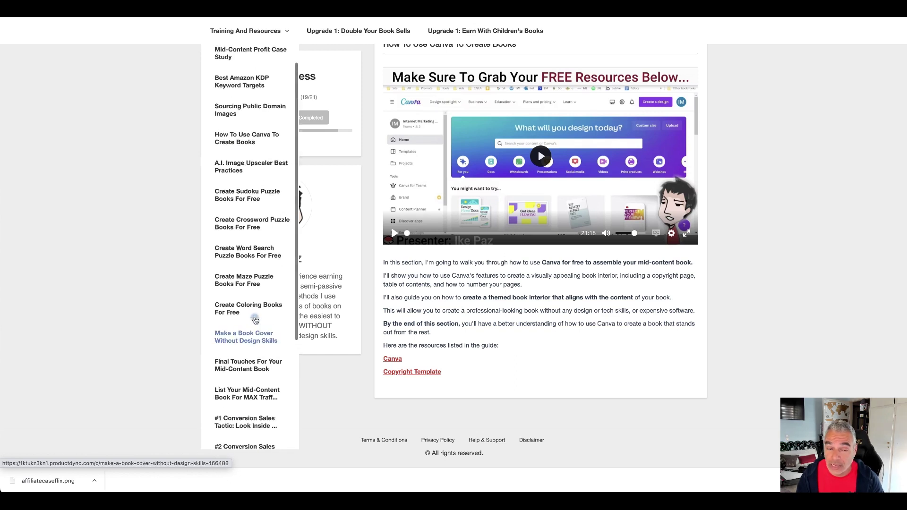
scroll(255, 319, down, 3)
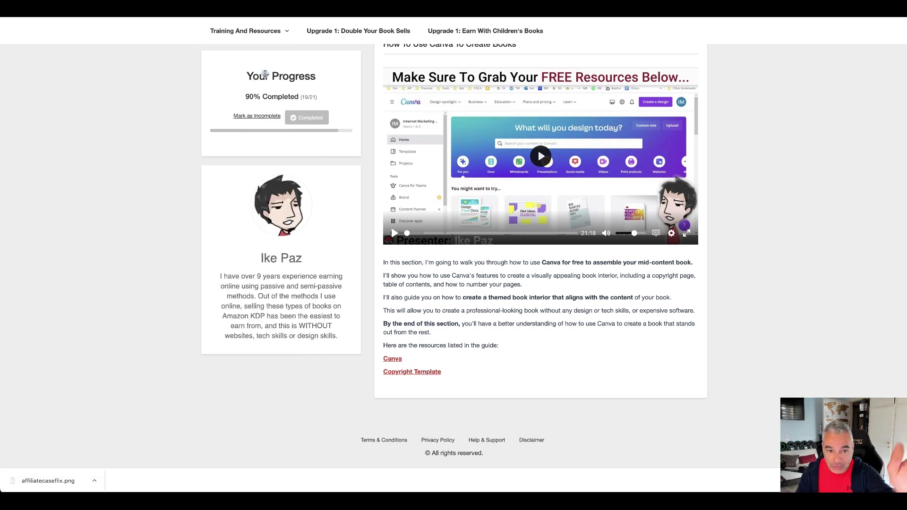
scroll(318, 74, up, 2)
scroll(318, 74, up, 2)
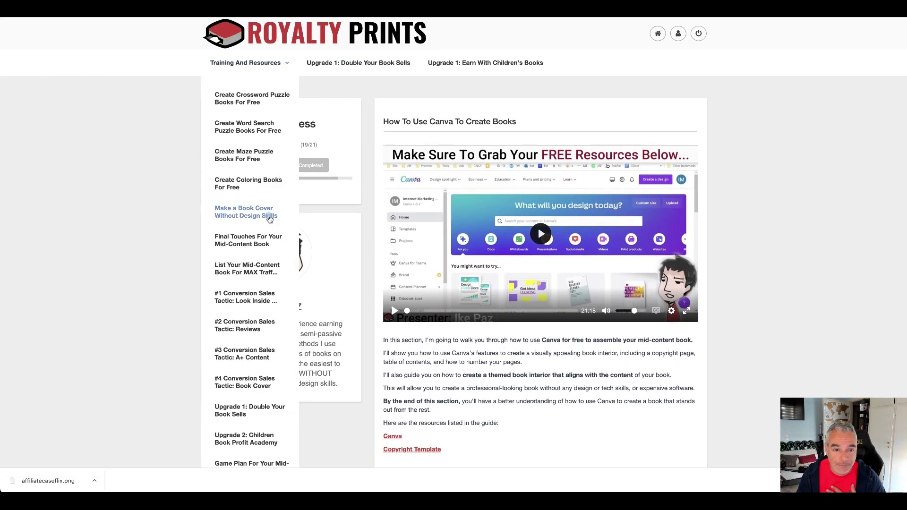
mouse_move(248, 62)
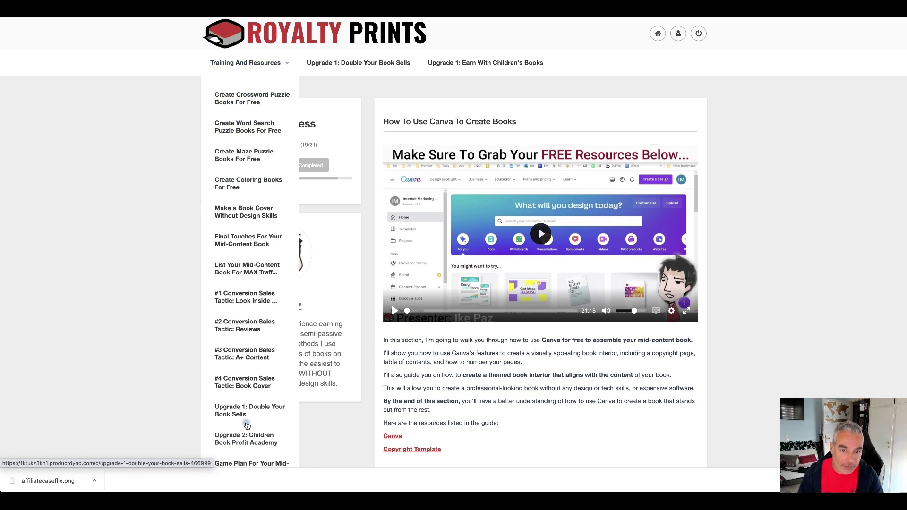
scroll(246, 424, down, 1)
scroll(246, 423, up, 1)
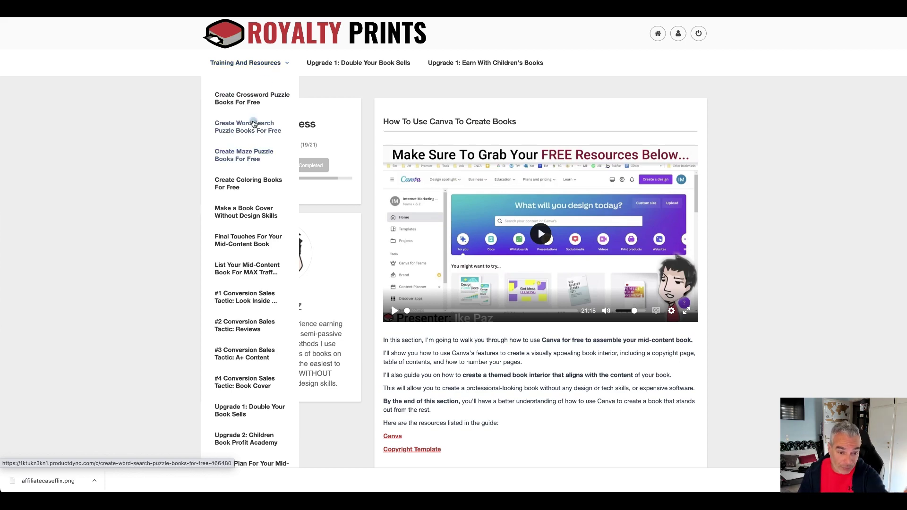
scroll(247, 273, down, 1)
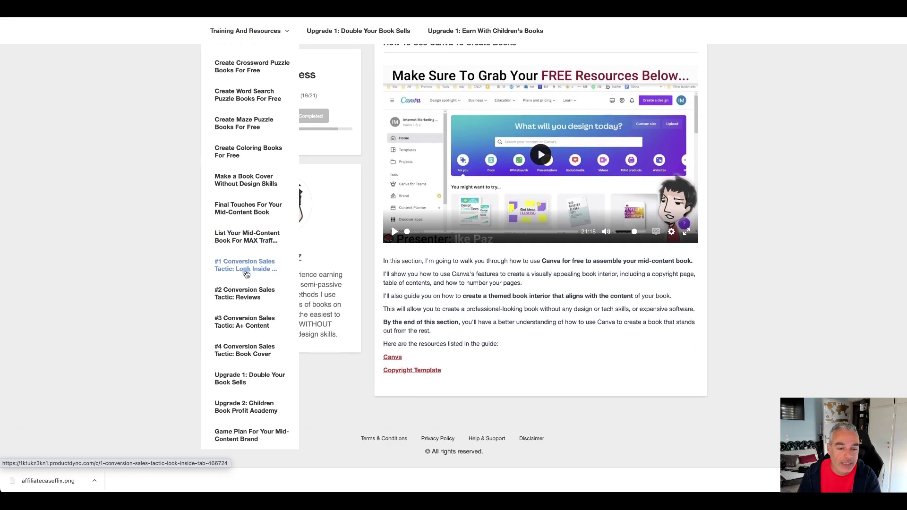
click(229, 179)
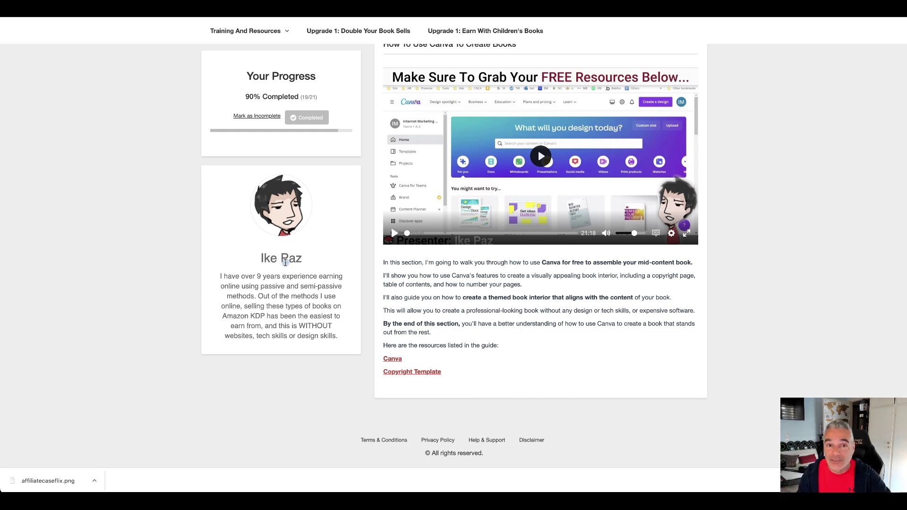
scroll(286, 257, up, 3)
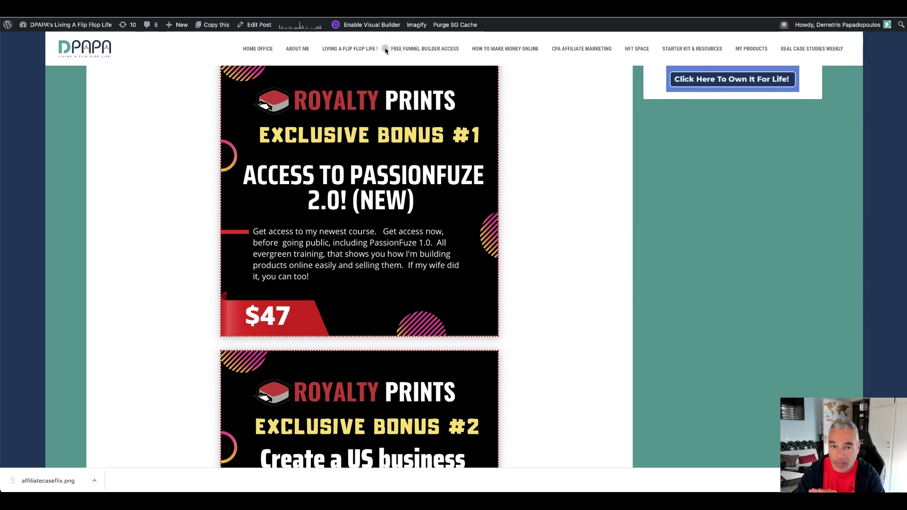
scroll(411, 93, down, 5)
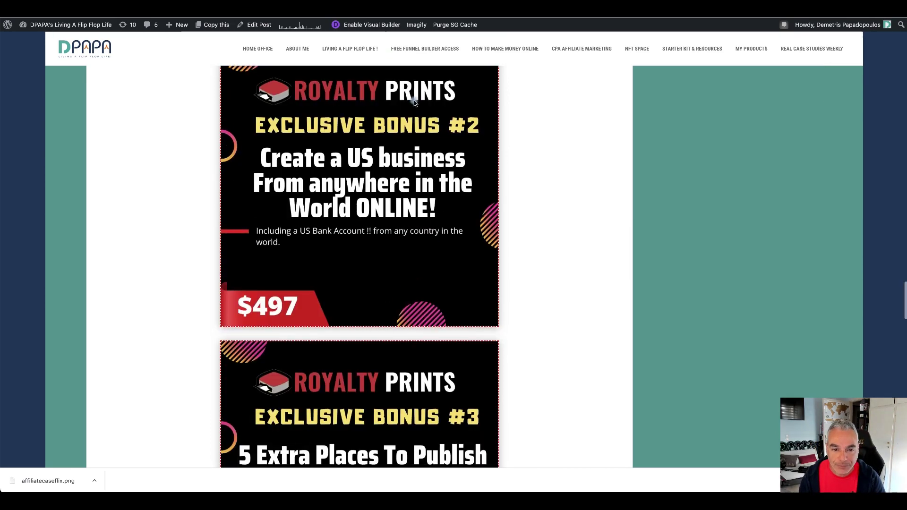
scroll(414, 104, up, 2)
scroll(413, 104, up, 1)
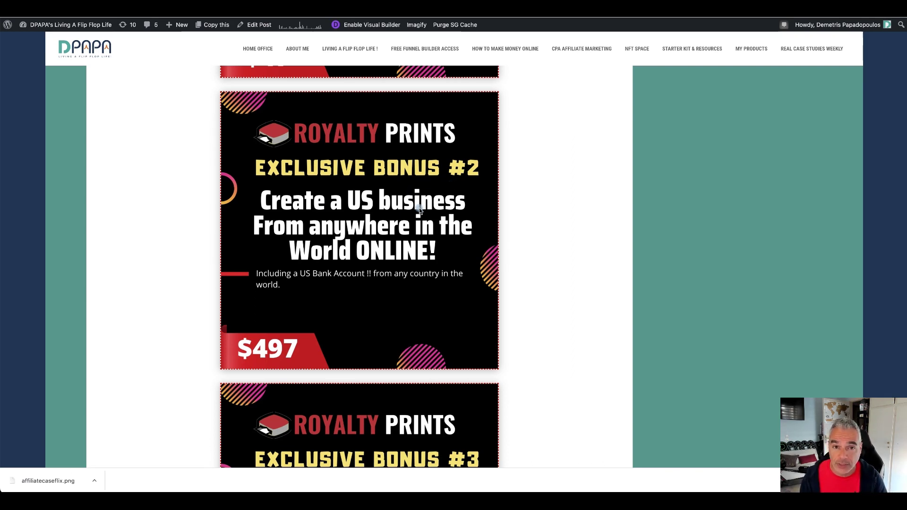
scroll(419, 208, up, 3)
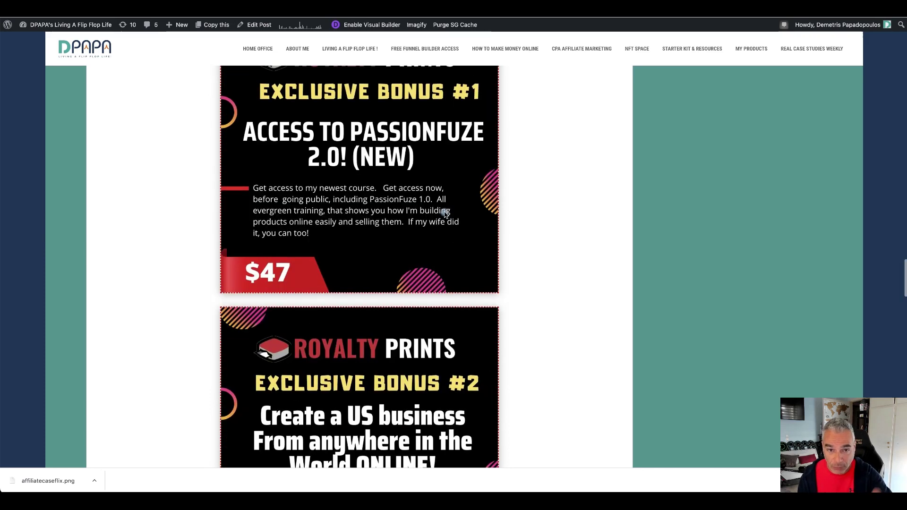
scroll(446, 212, down, 4)
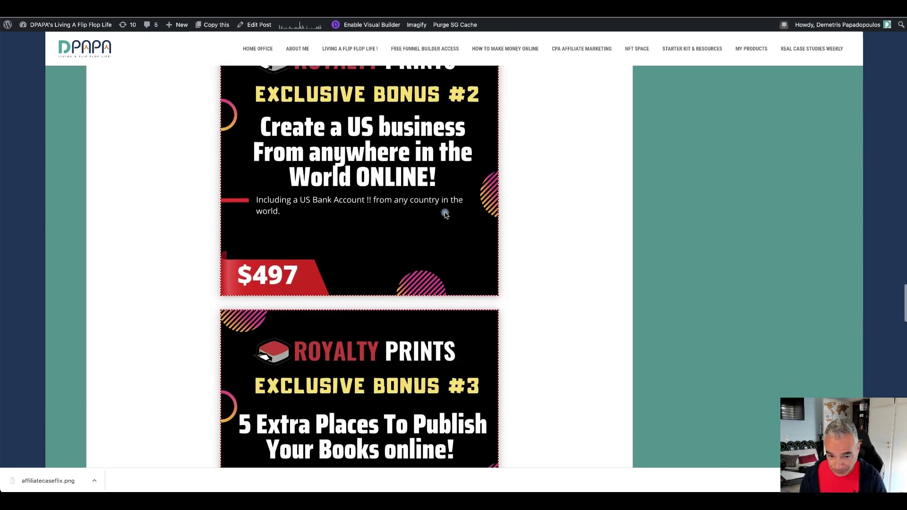
scroll(445, 215, down, 3)
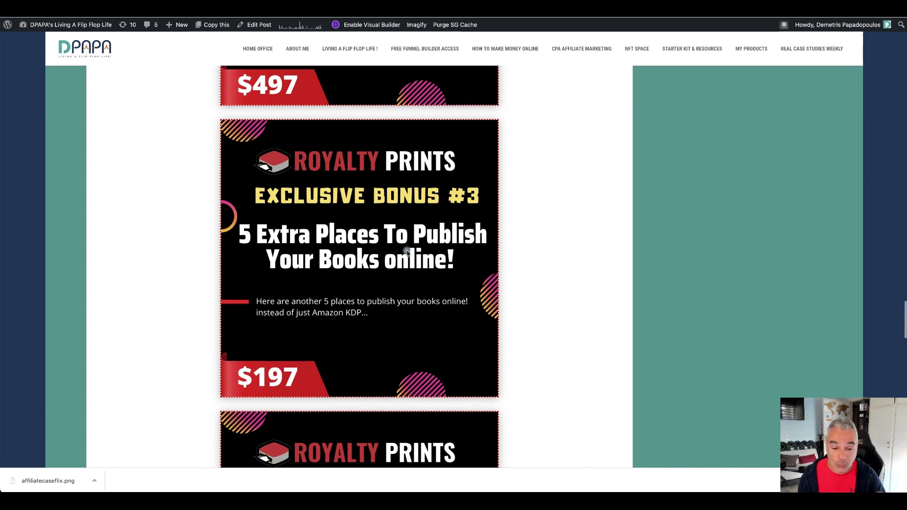
scroll(408, 242, down, 3)
scroll(408, 252, down, 1)
scroll(407, 251, down, 1)
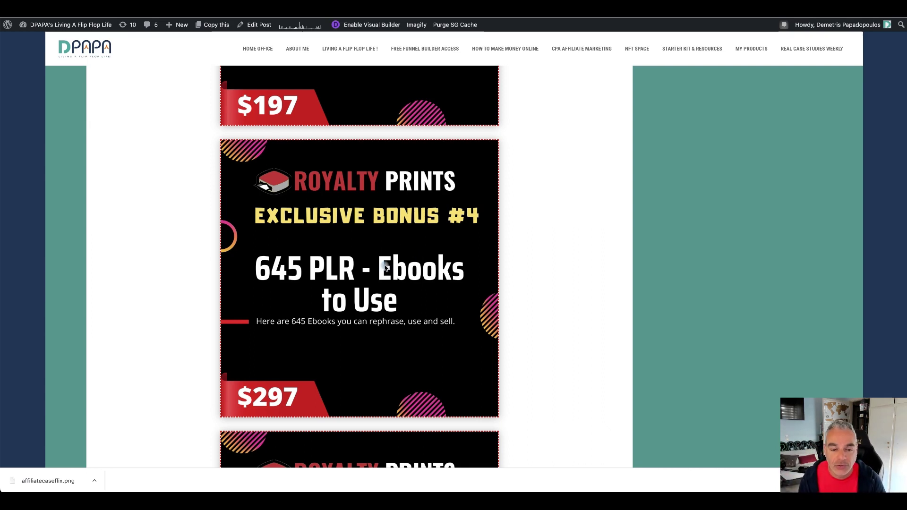
scroll(409, 289, down, 5)
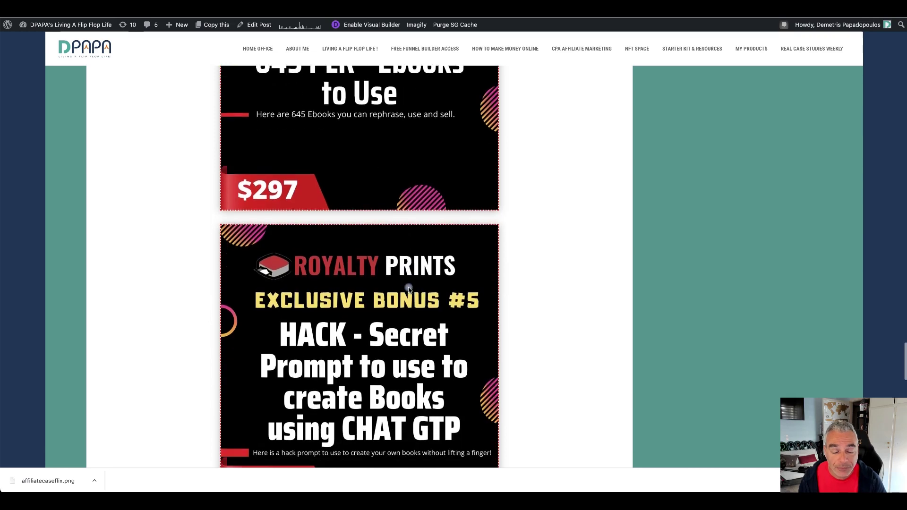
scroll(410, 290, down, 5)
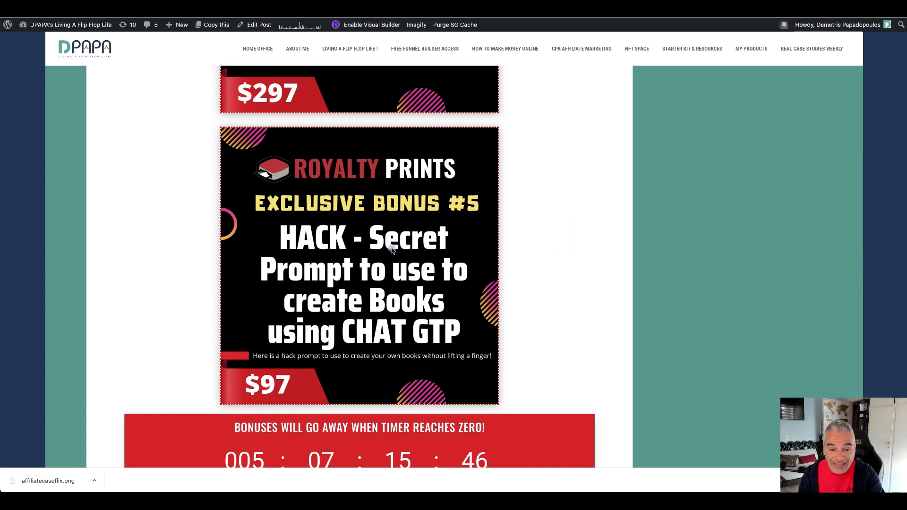
mouse_move(359, 265)
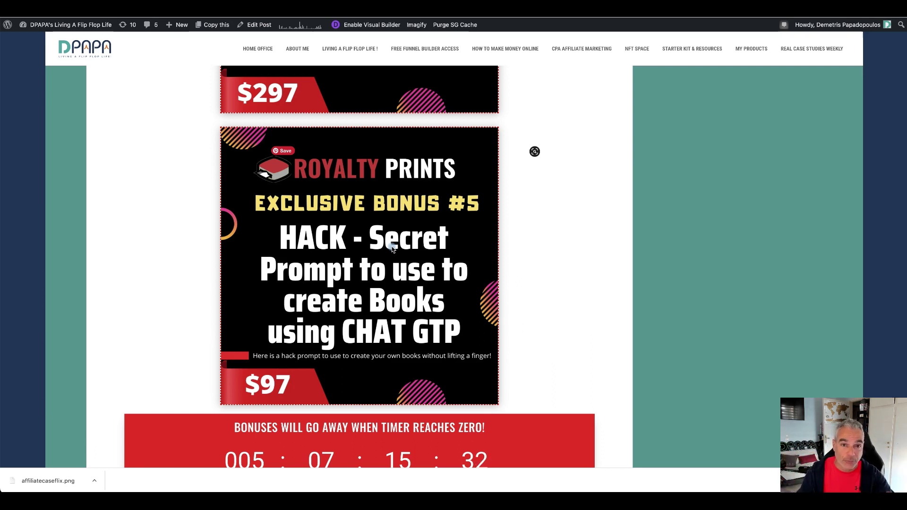
Switch from the DPAPA bonus page to the Royalty Prints member area
click(390, 247)
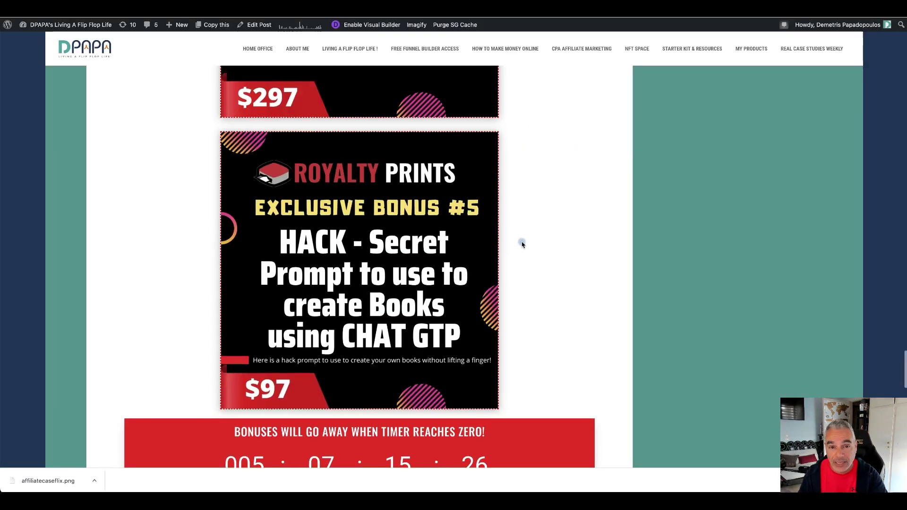
scroll(522, 245, up, 5)
scroll(522, 244, up, 4)
scroll(523, 244, up, 4)
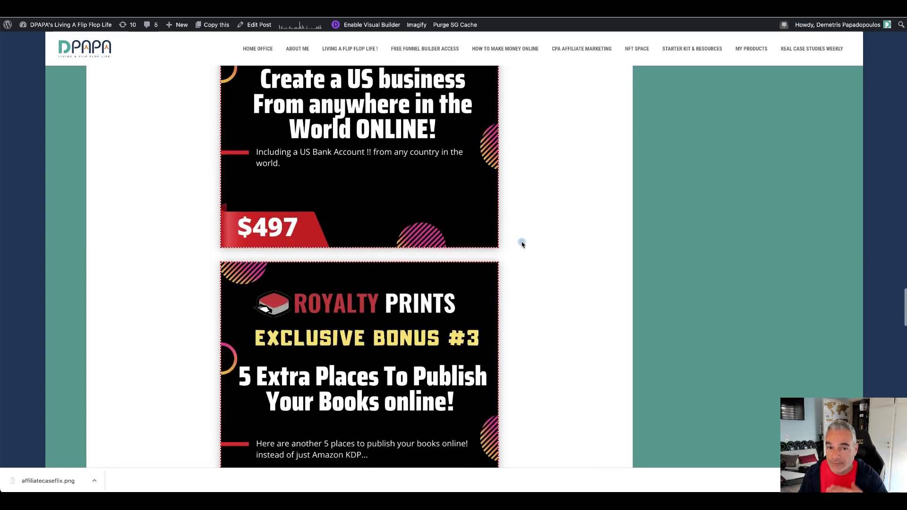
scroll(521, 244, up, 4)
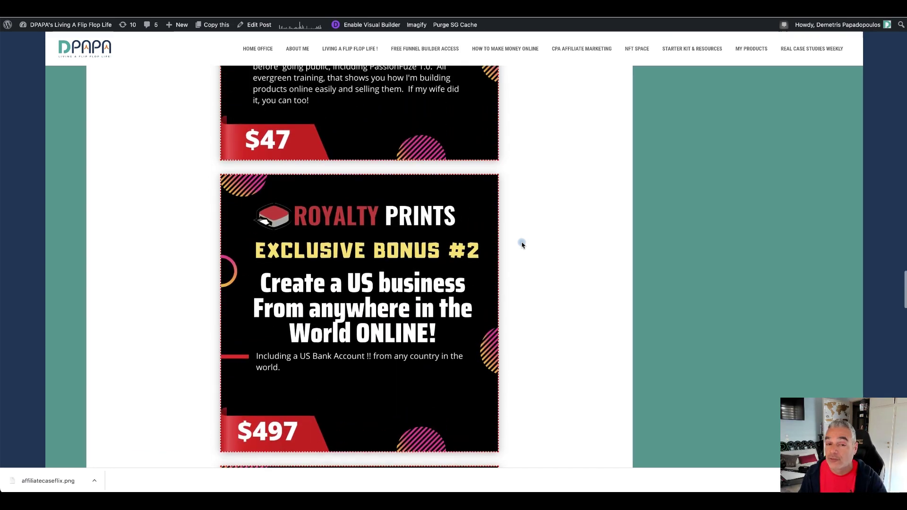
scroll(522, 245, up, 2)
scroll(522, 244, up, 1)
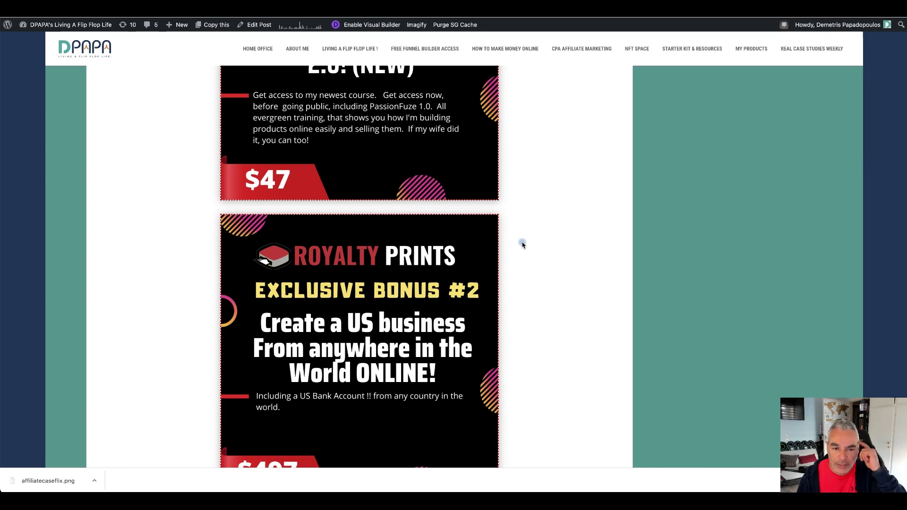
scroll(522, 245, down, 10)
scroll(522, 245, down, 3)
scroll(522, 244, down, 6)
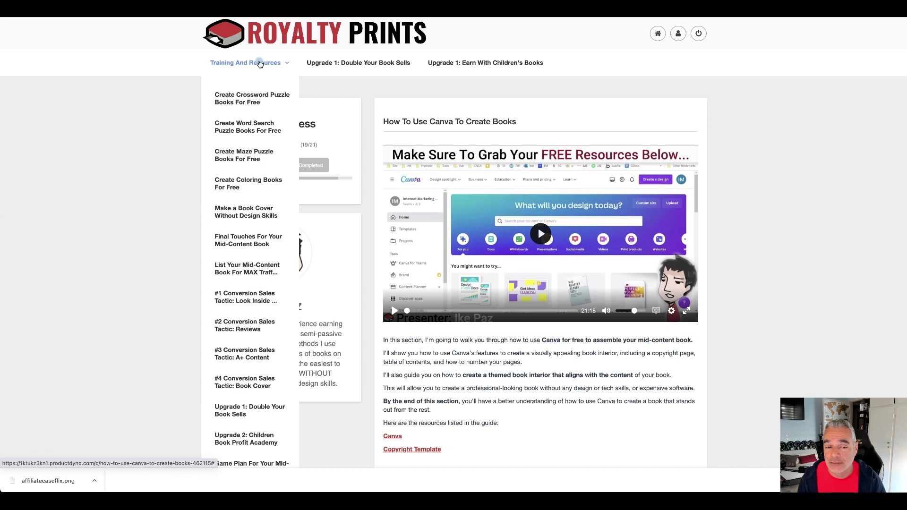
scroll(248, 297, down, 2)
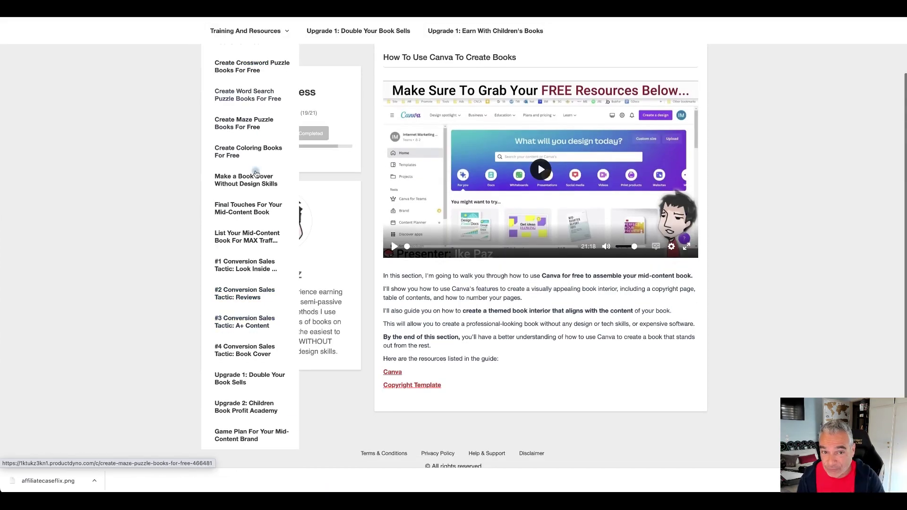
scroll(253, 212, up, 5)
scroll(253, 240, up, 3)
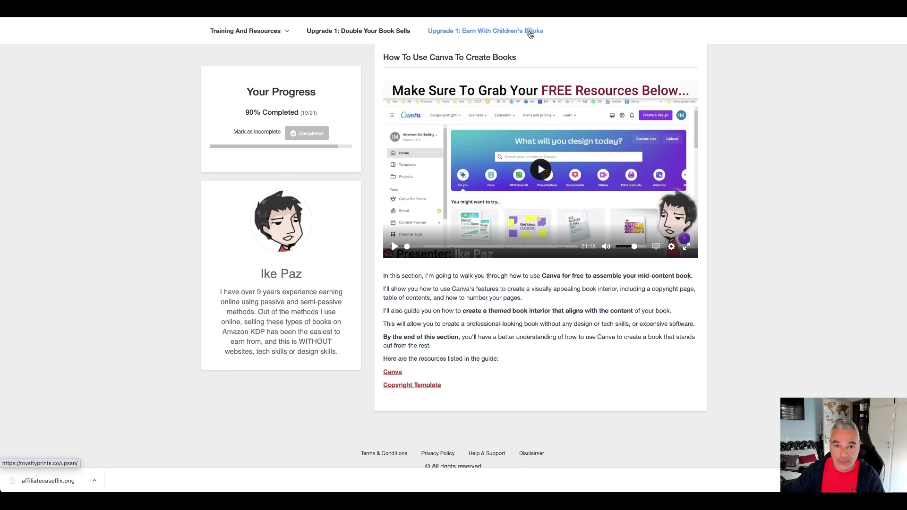
scroll(496, 213, up, 3)
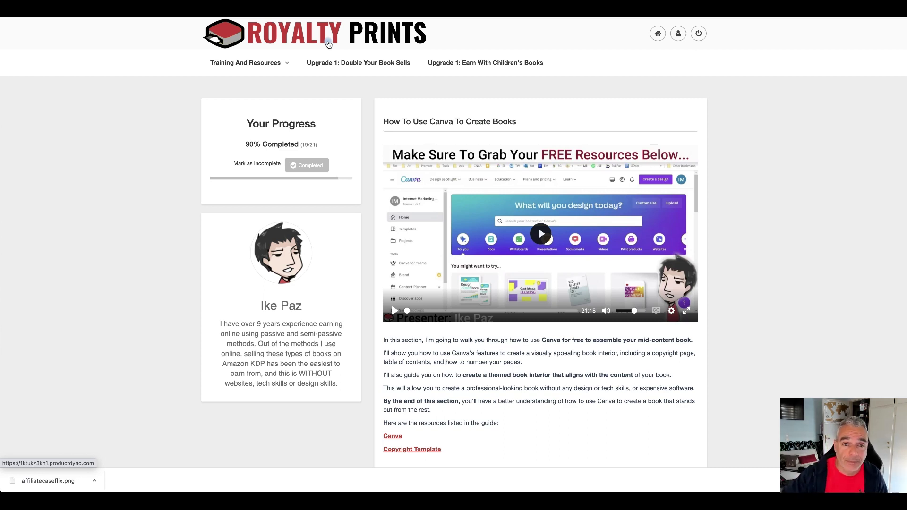
click(244, 62)
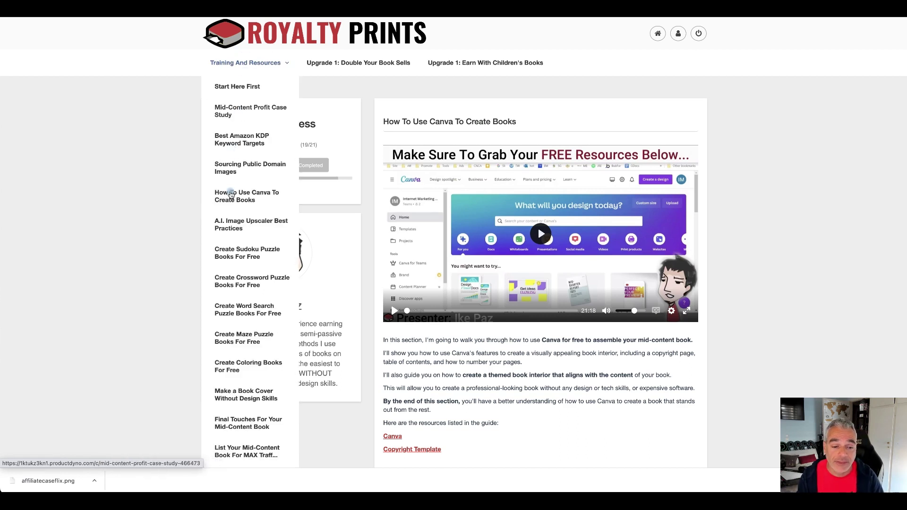
scroll(230, 201, down, 4)
scroll(230, 201, down, 3)
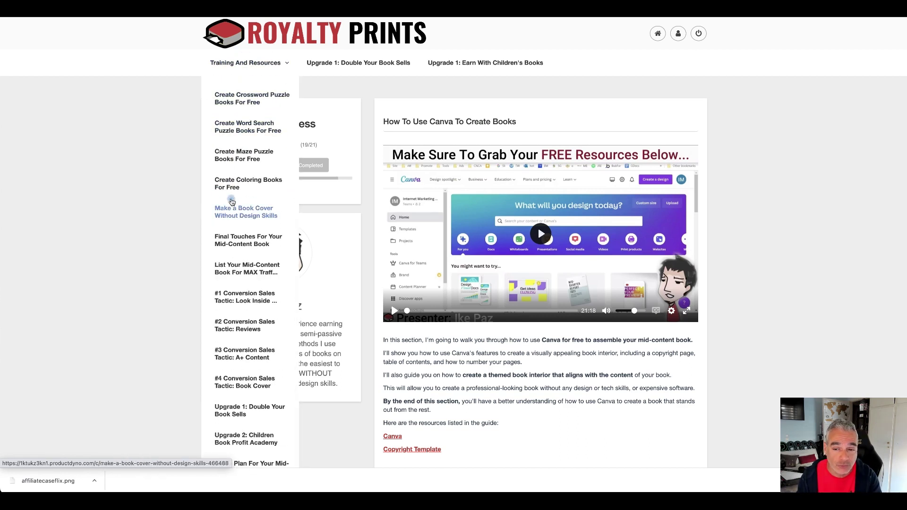
click(671, 244)
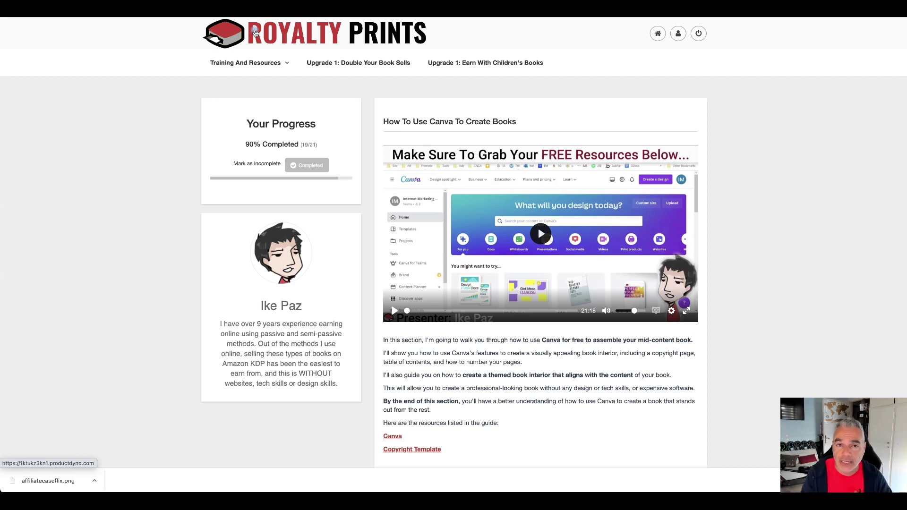
click(283, 63)
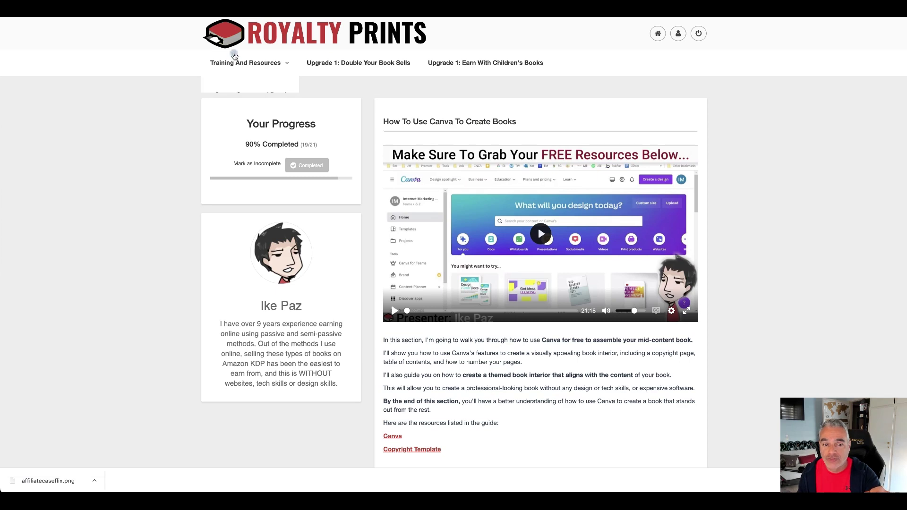
scroll(262, 211, down, 1)
scroll(262, 212, down, 1)
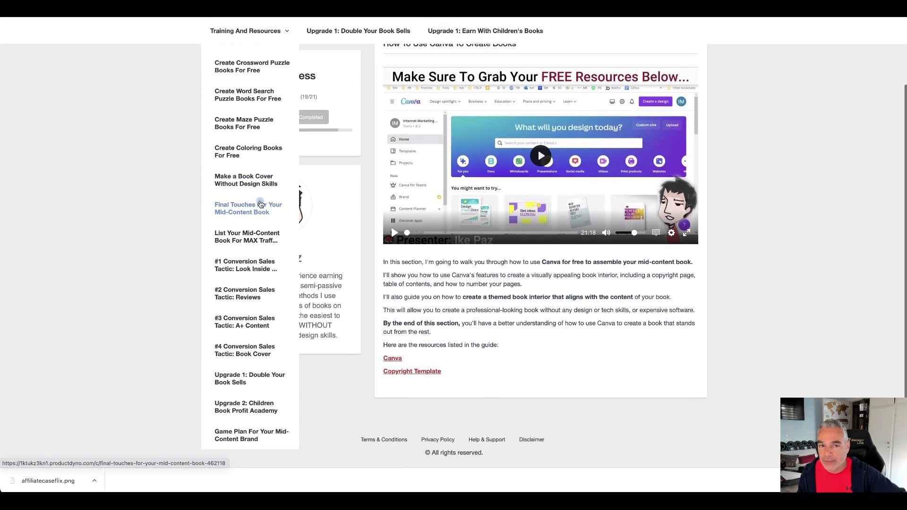
scroll(261, 199, down, 1)
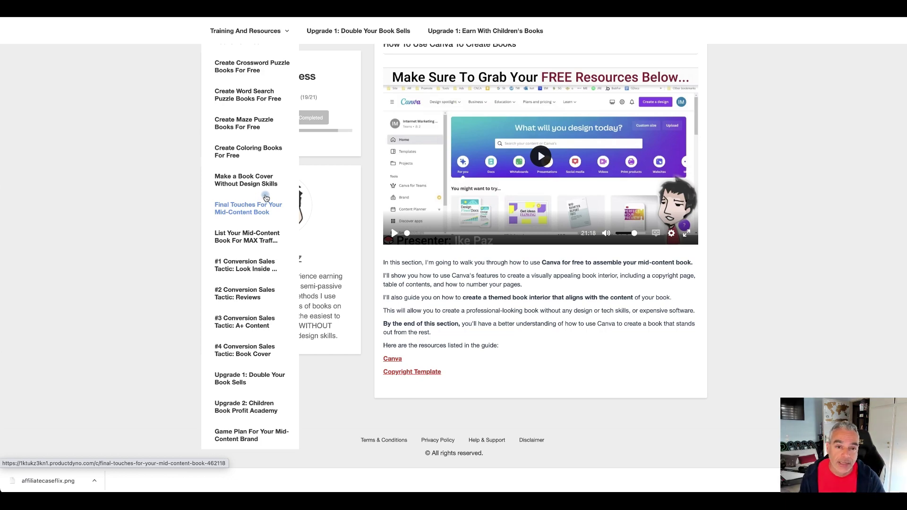
scroll(793, 144, up, 5)
scroll(792, 144, up, 2)
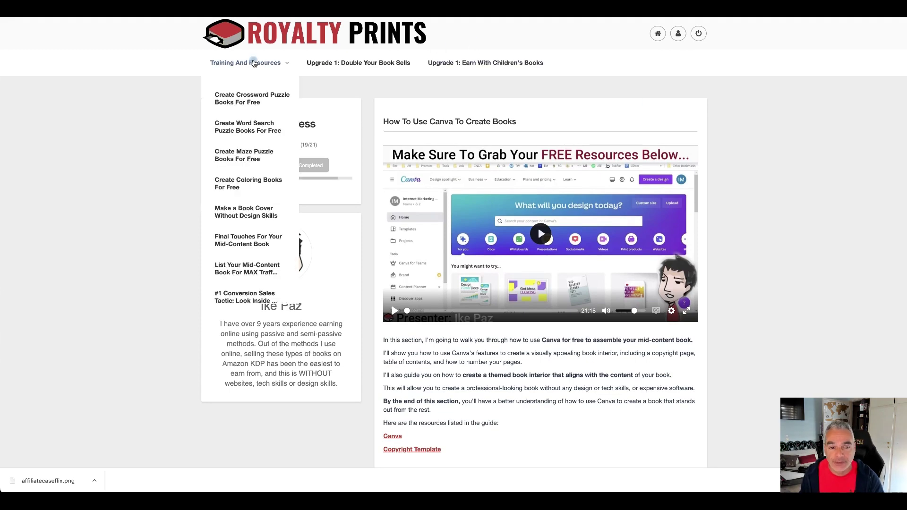
scroll(284, 279, down, 3)
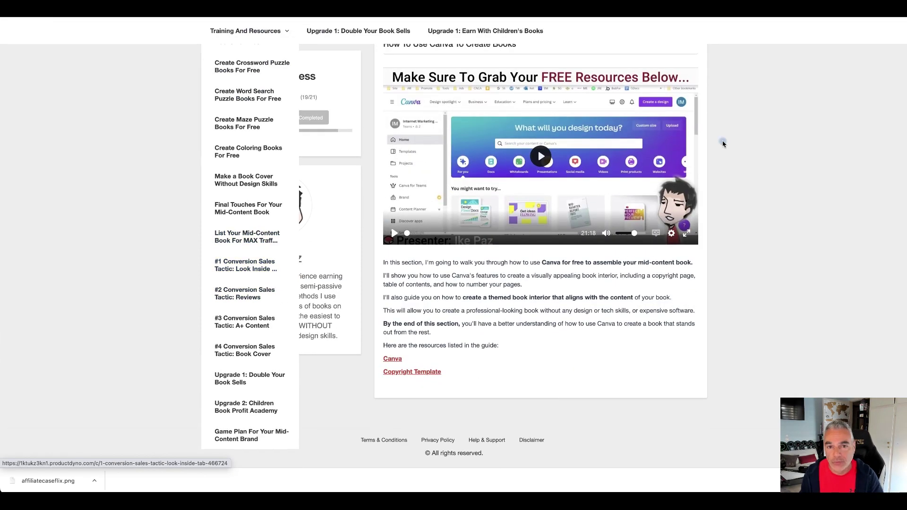
scroll(755, 126, up, 2)
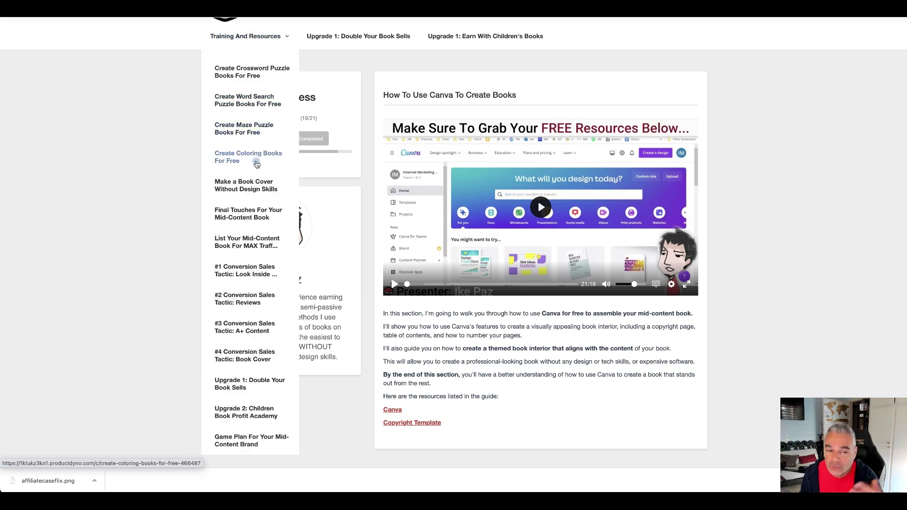
scroll(255, 166, down, 1)
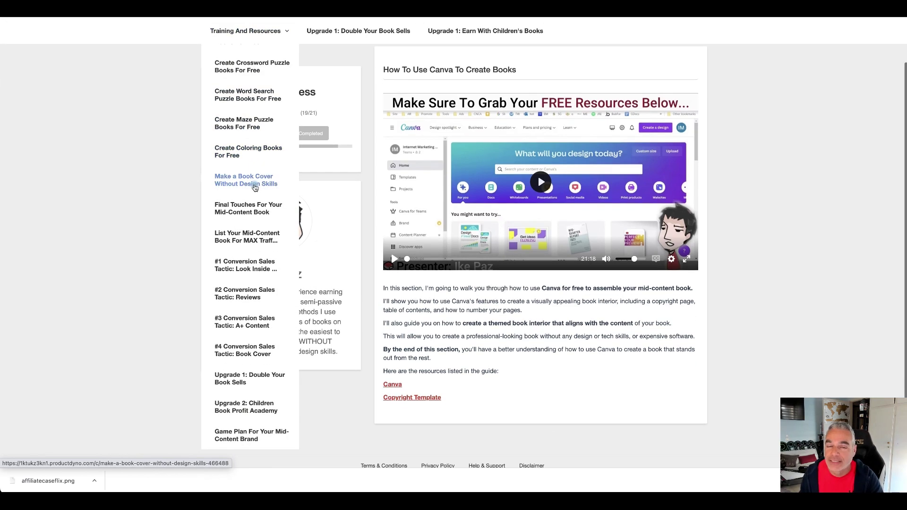